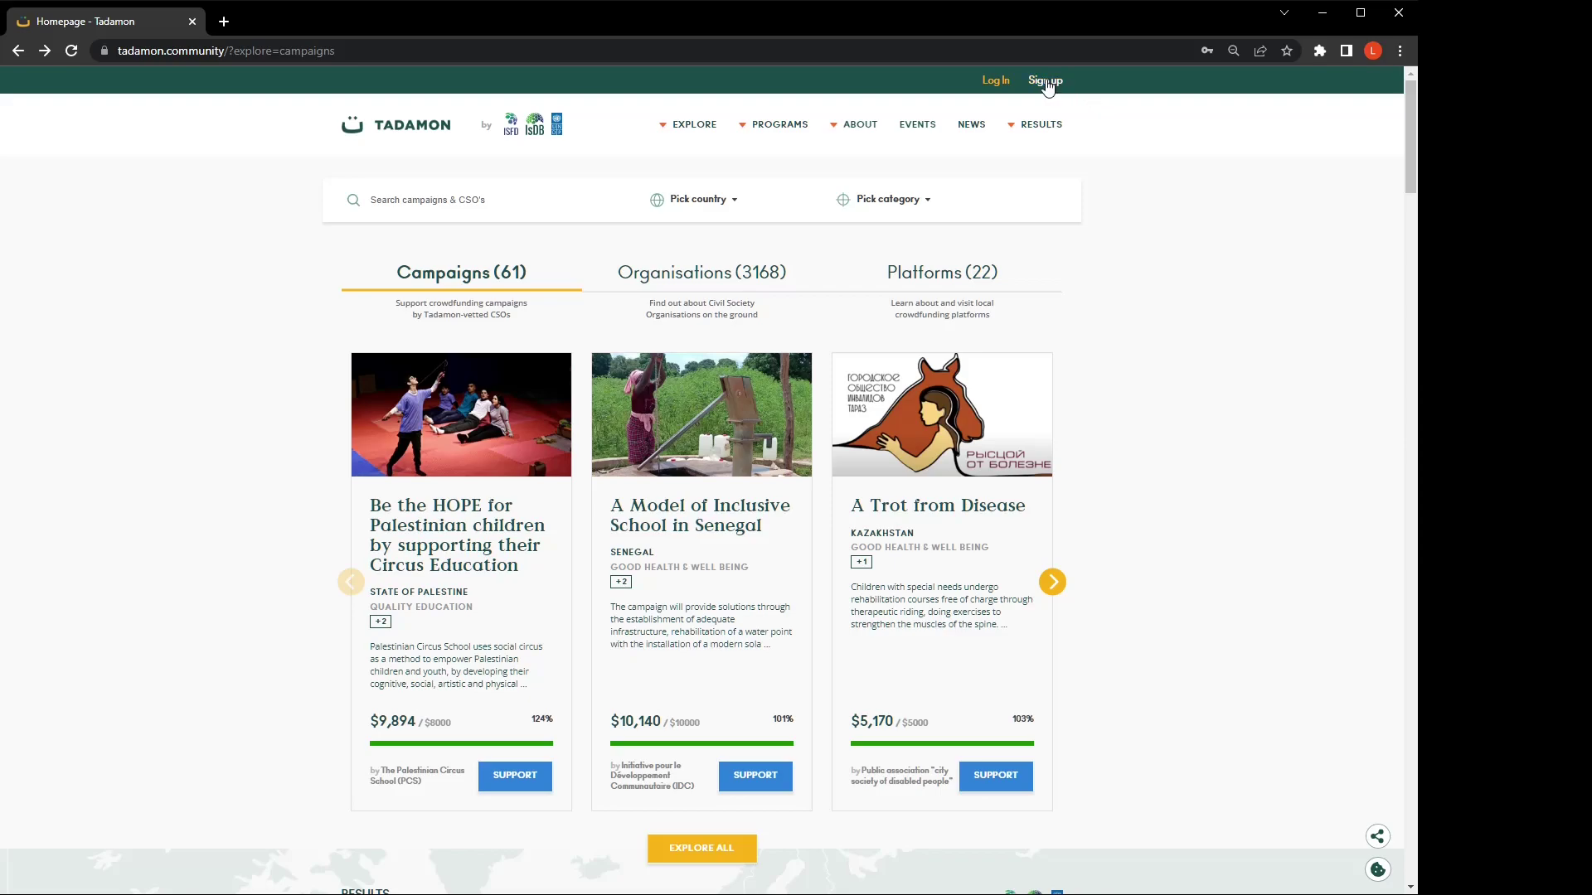
Open the Tadamon sign-up page for a new organisation account.
left_click(1046, 81)
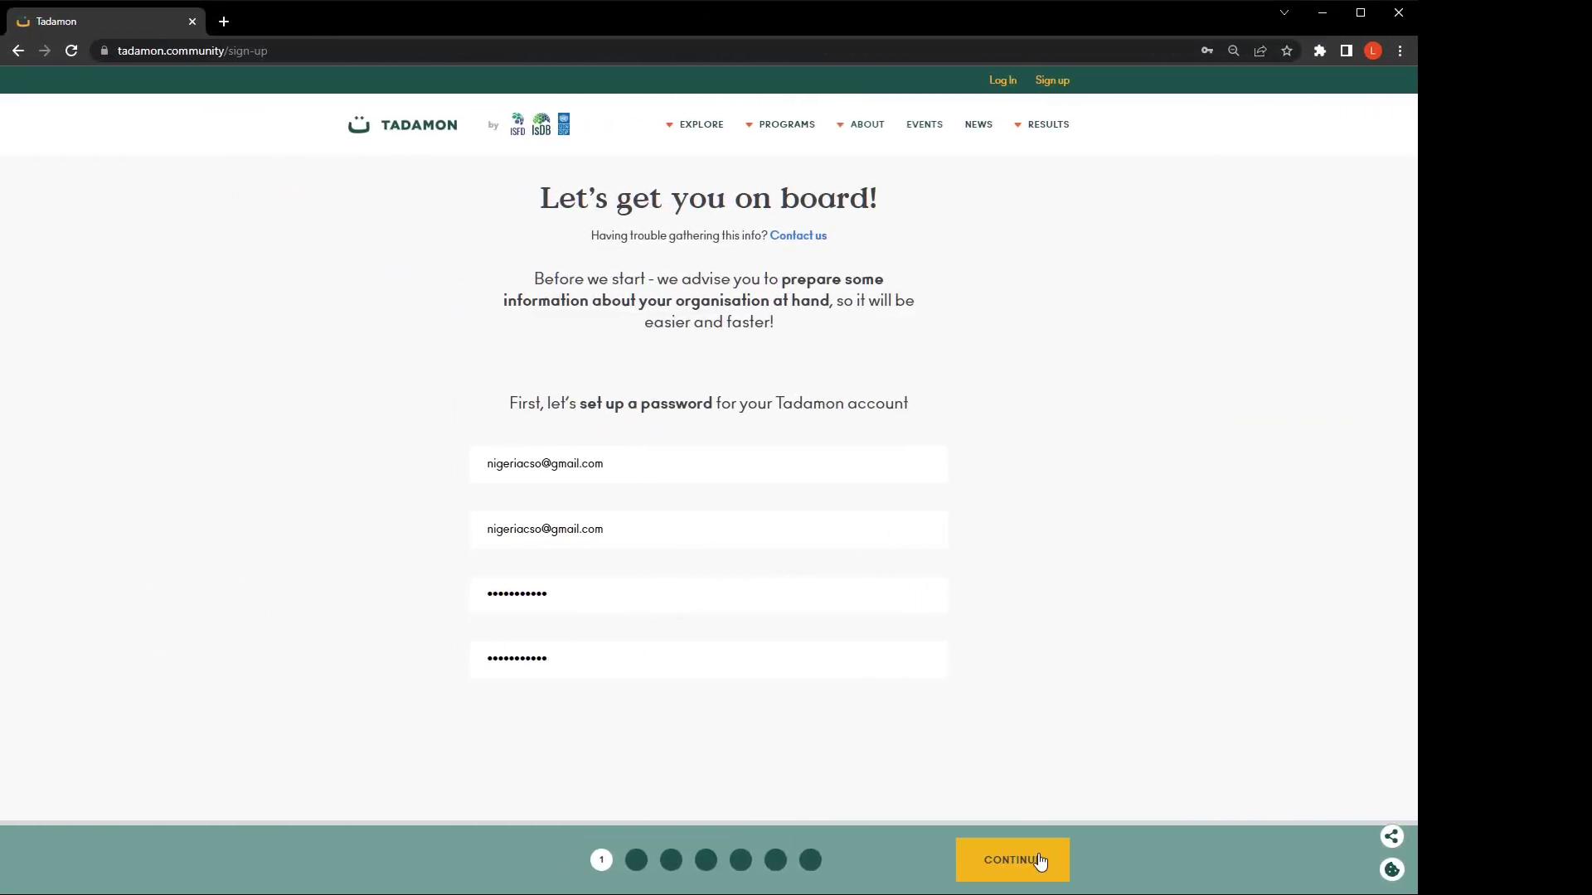
Advance to the contact-info step and scroll through its empty organisation form.
left_click(1043, 865)
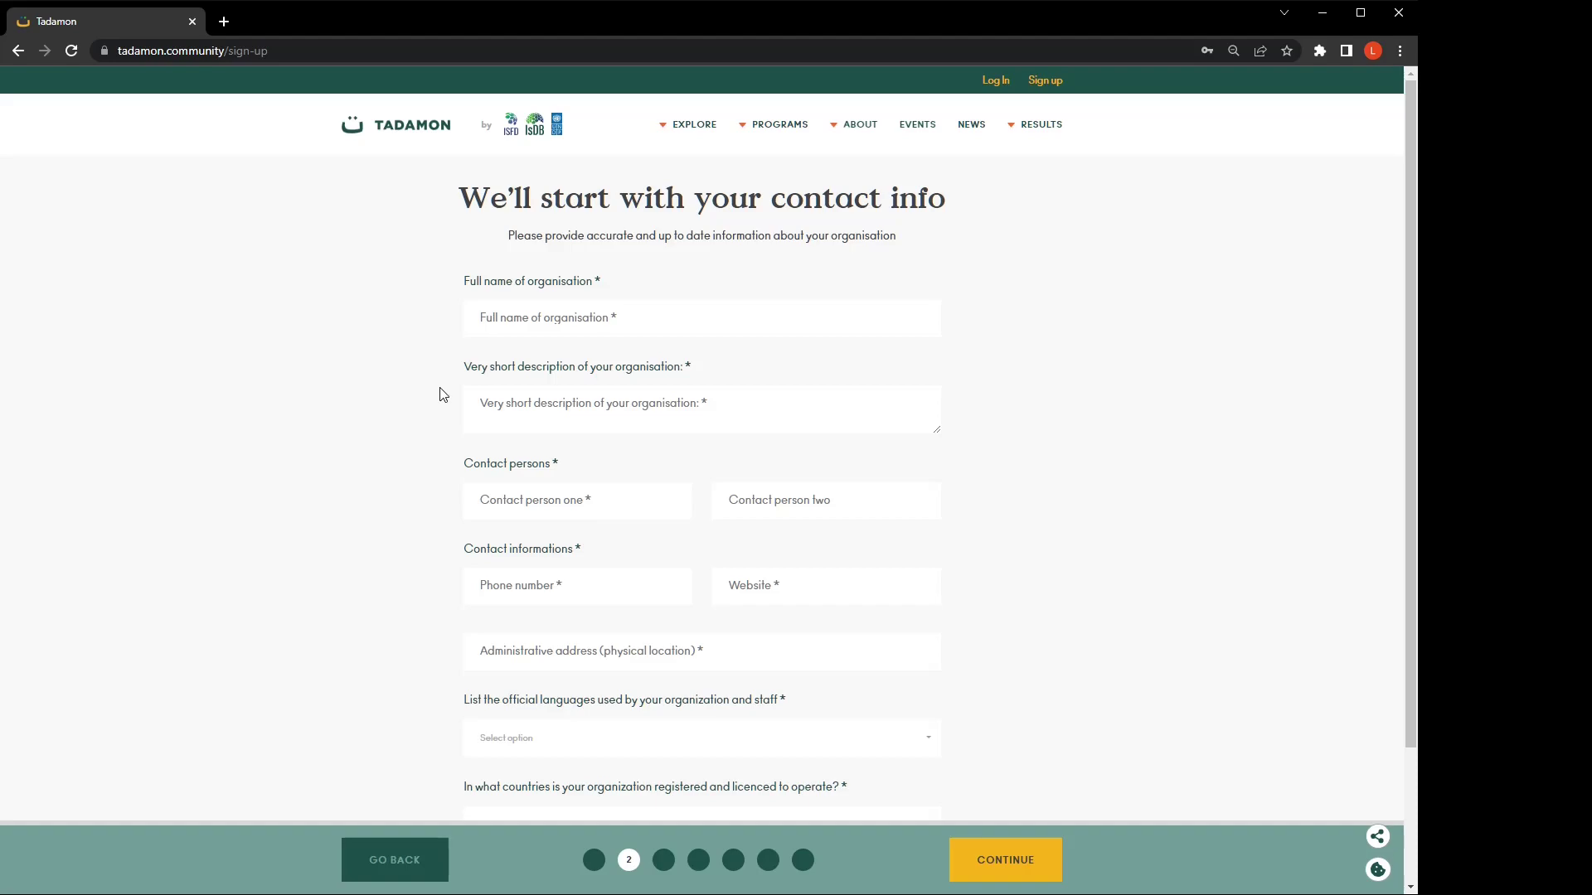
scroll(416, 395, "down", 1)
scroll(410, 373, "down", 1)
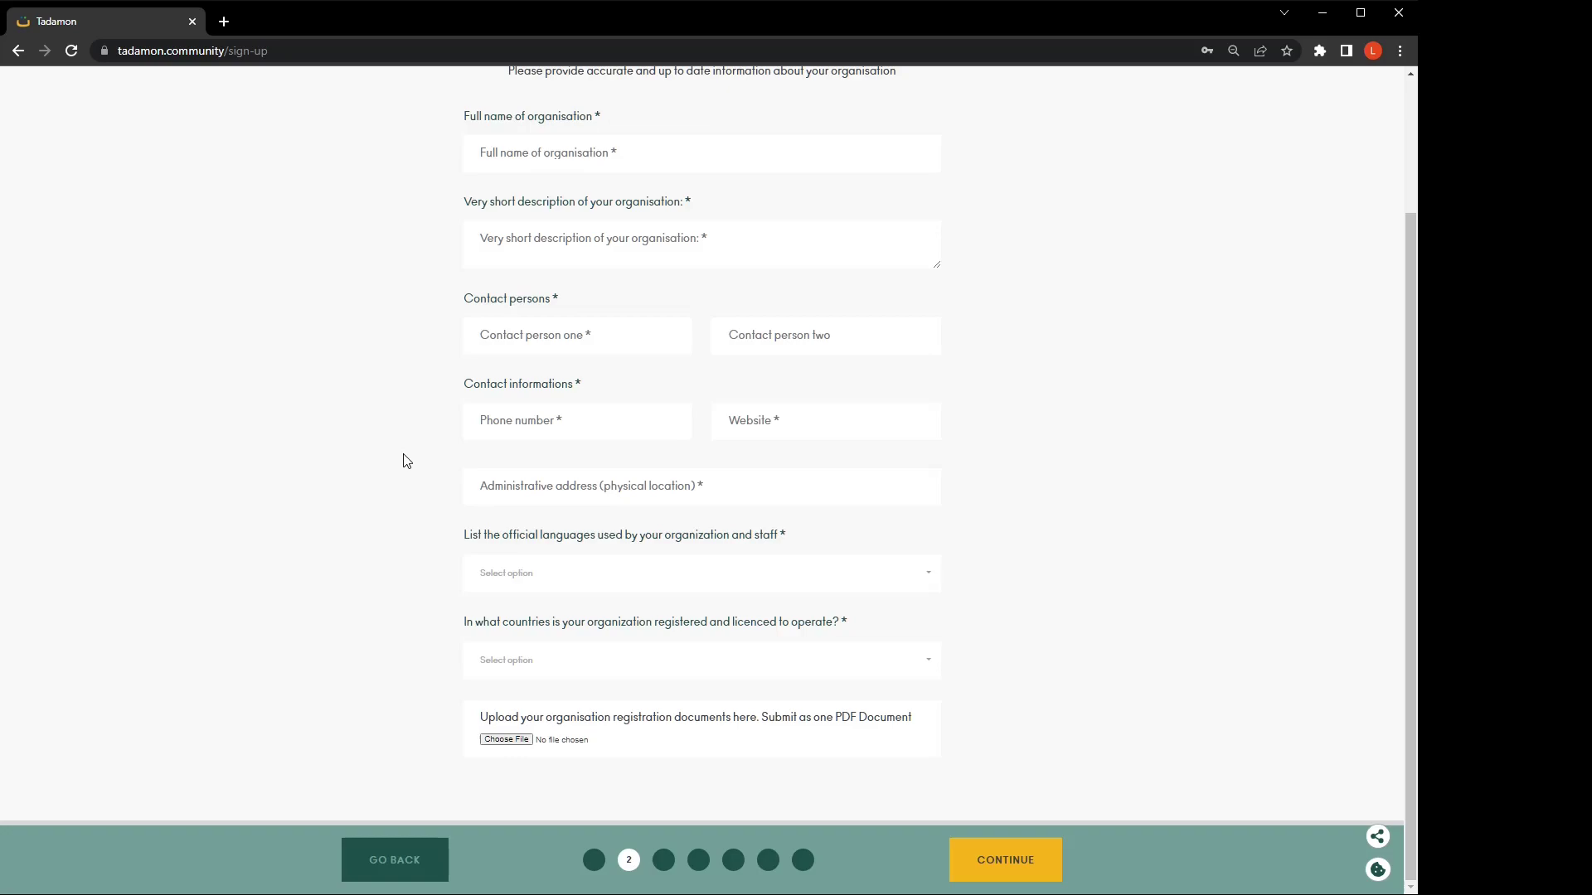
Set English as the organisation's official language.
left_click(508, 572)
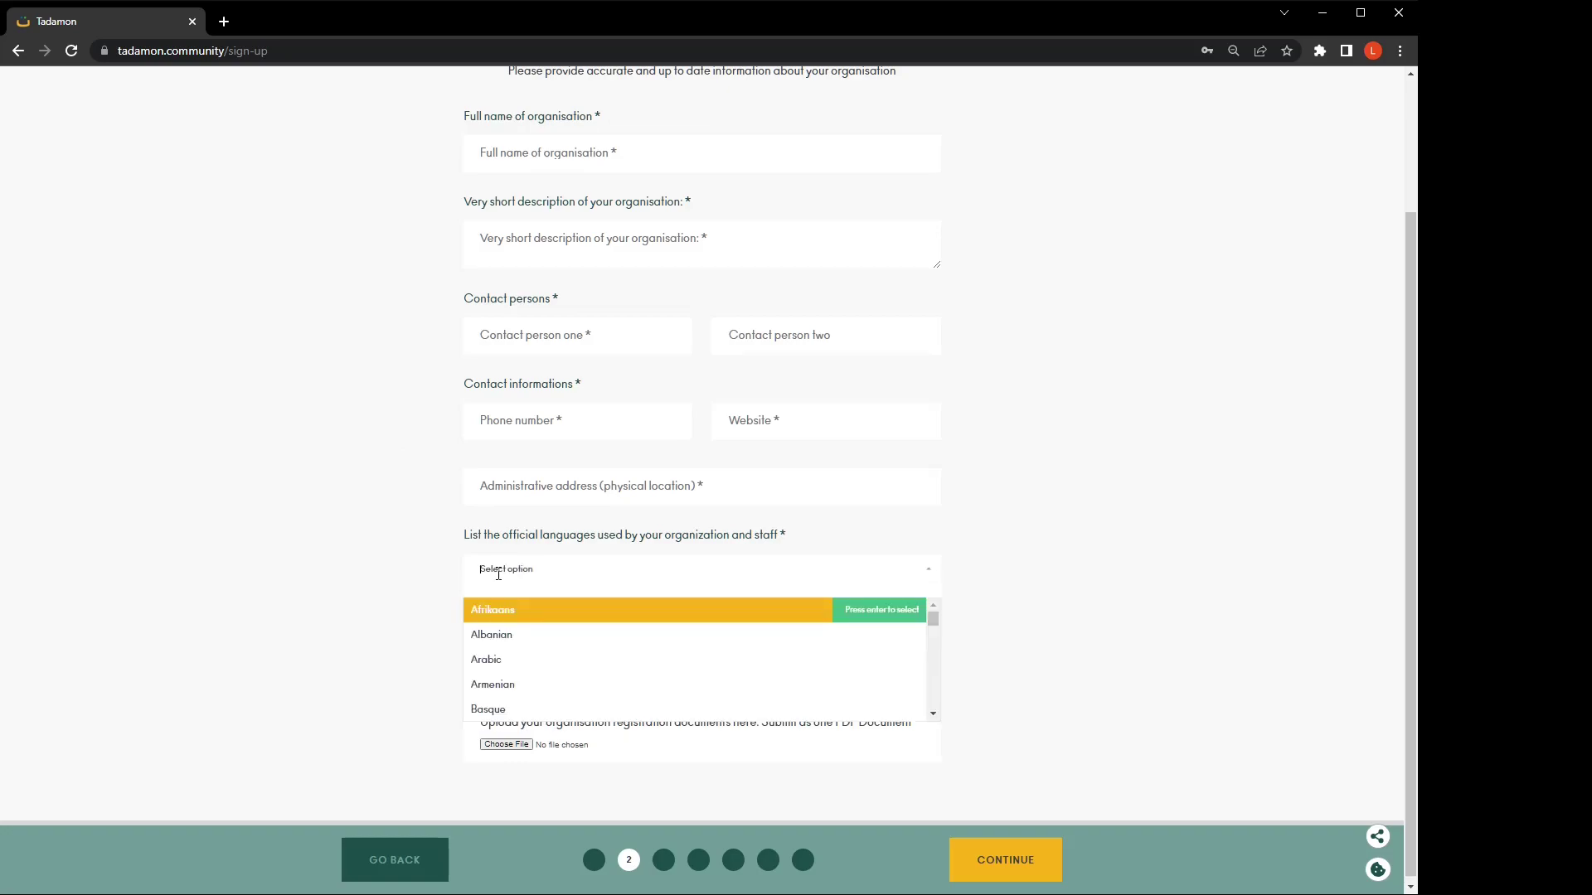
scroll(544, 657, "down", 1)
scroll(522, 666, "down", 2)
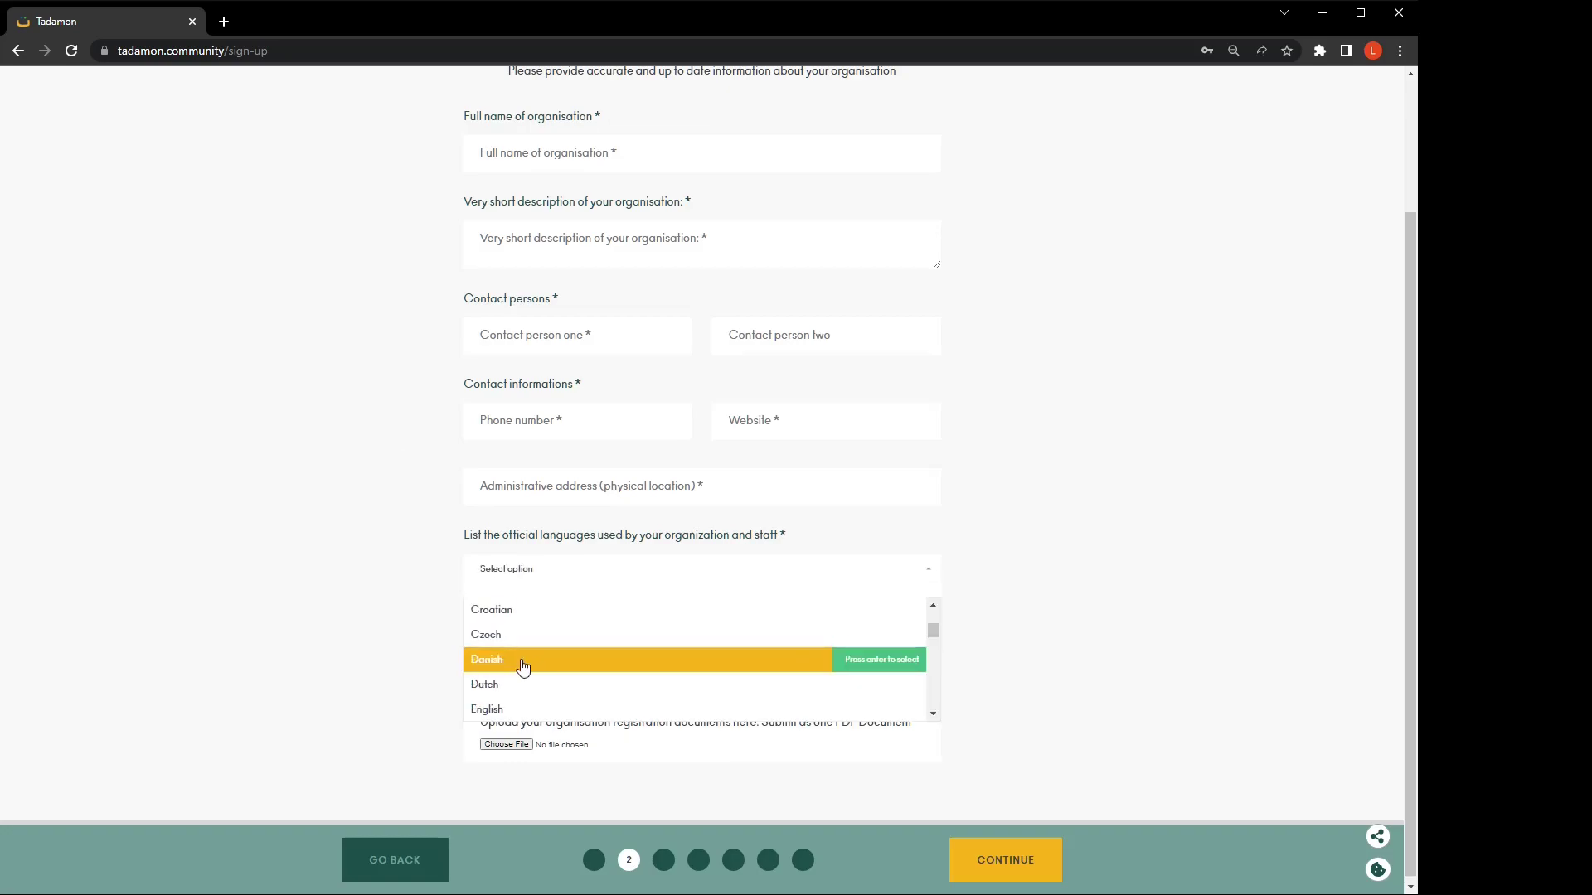
left_click(501, 711)
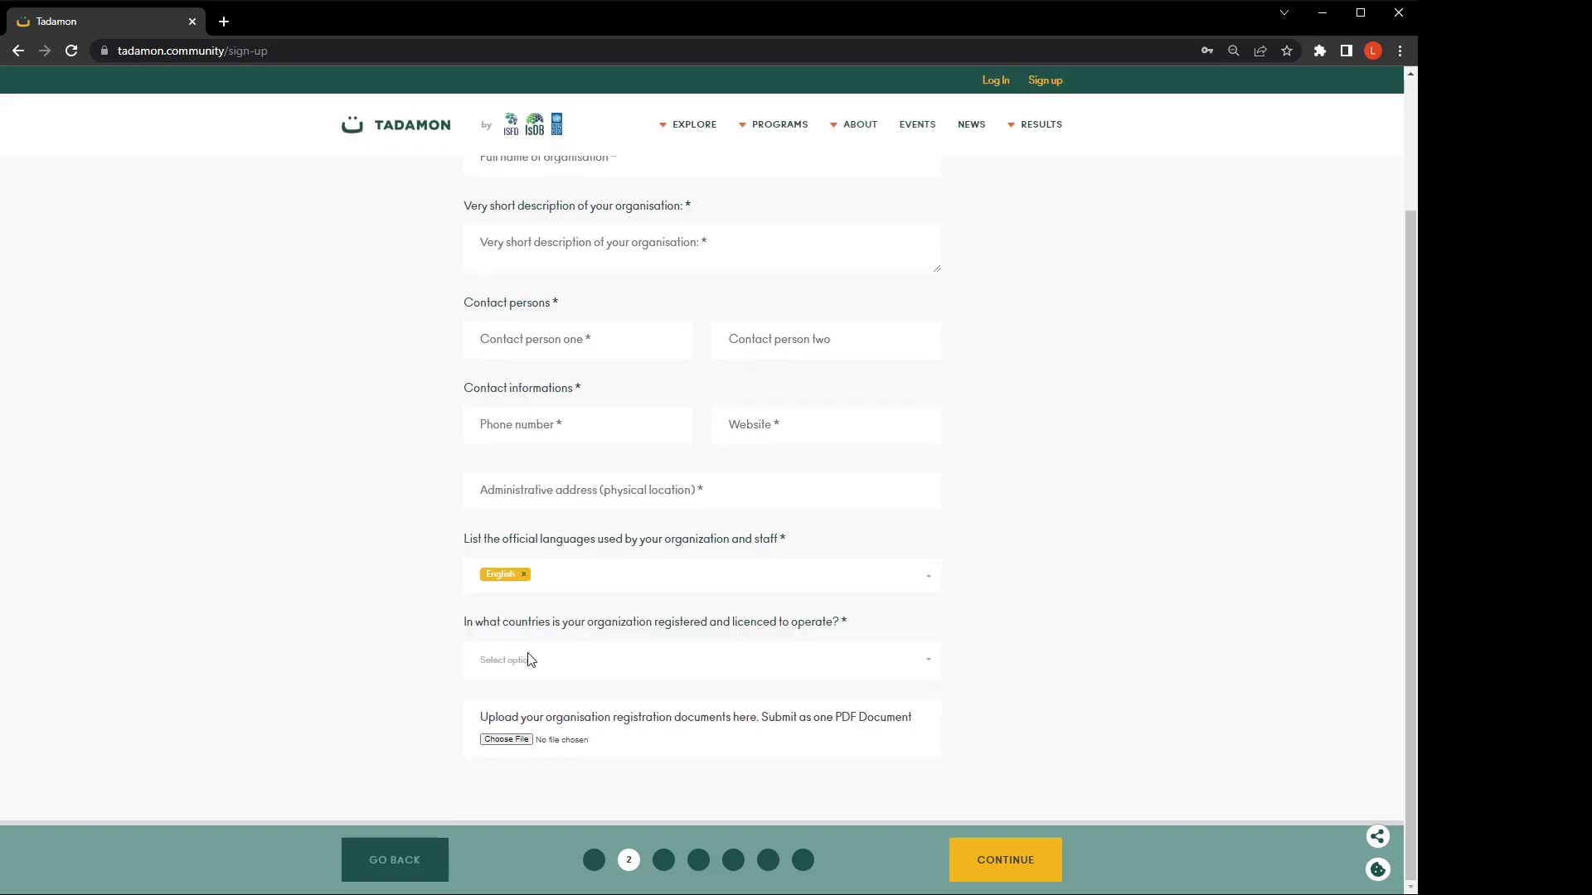
Choose Nigeria as the registration country and pick the registration documents file.
left_click(555, 660)
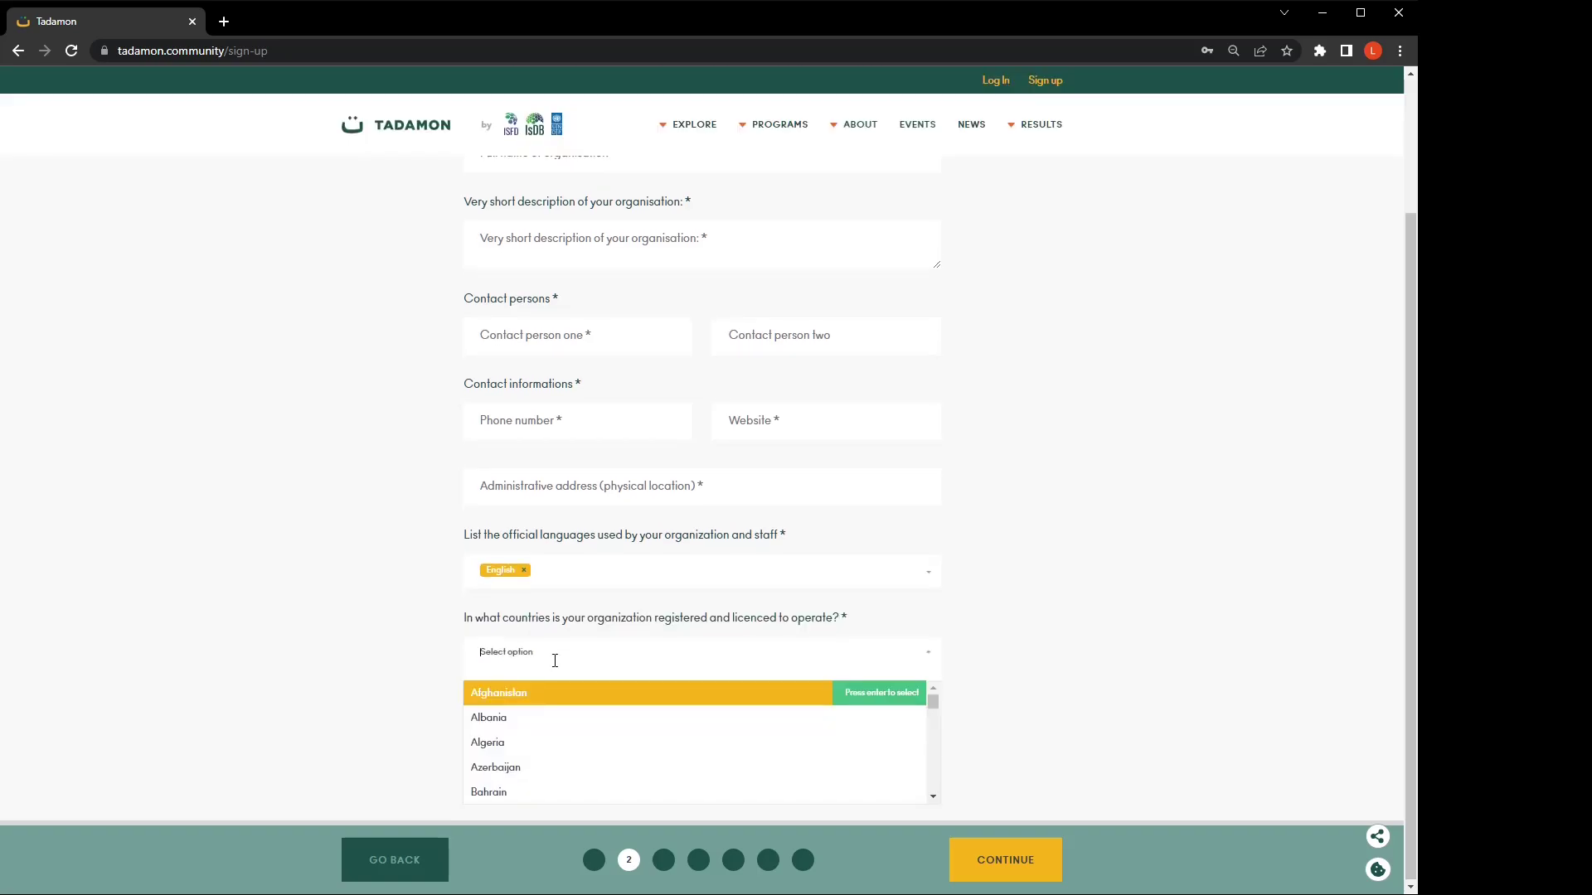
scroll(566, 734, "down", 2)
scroll(566, 733, "down", 3)
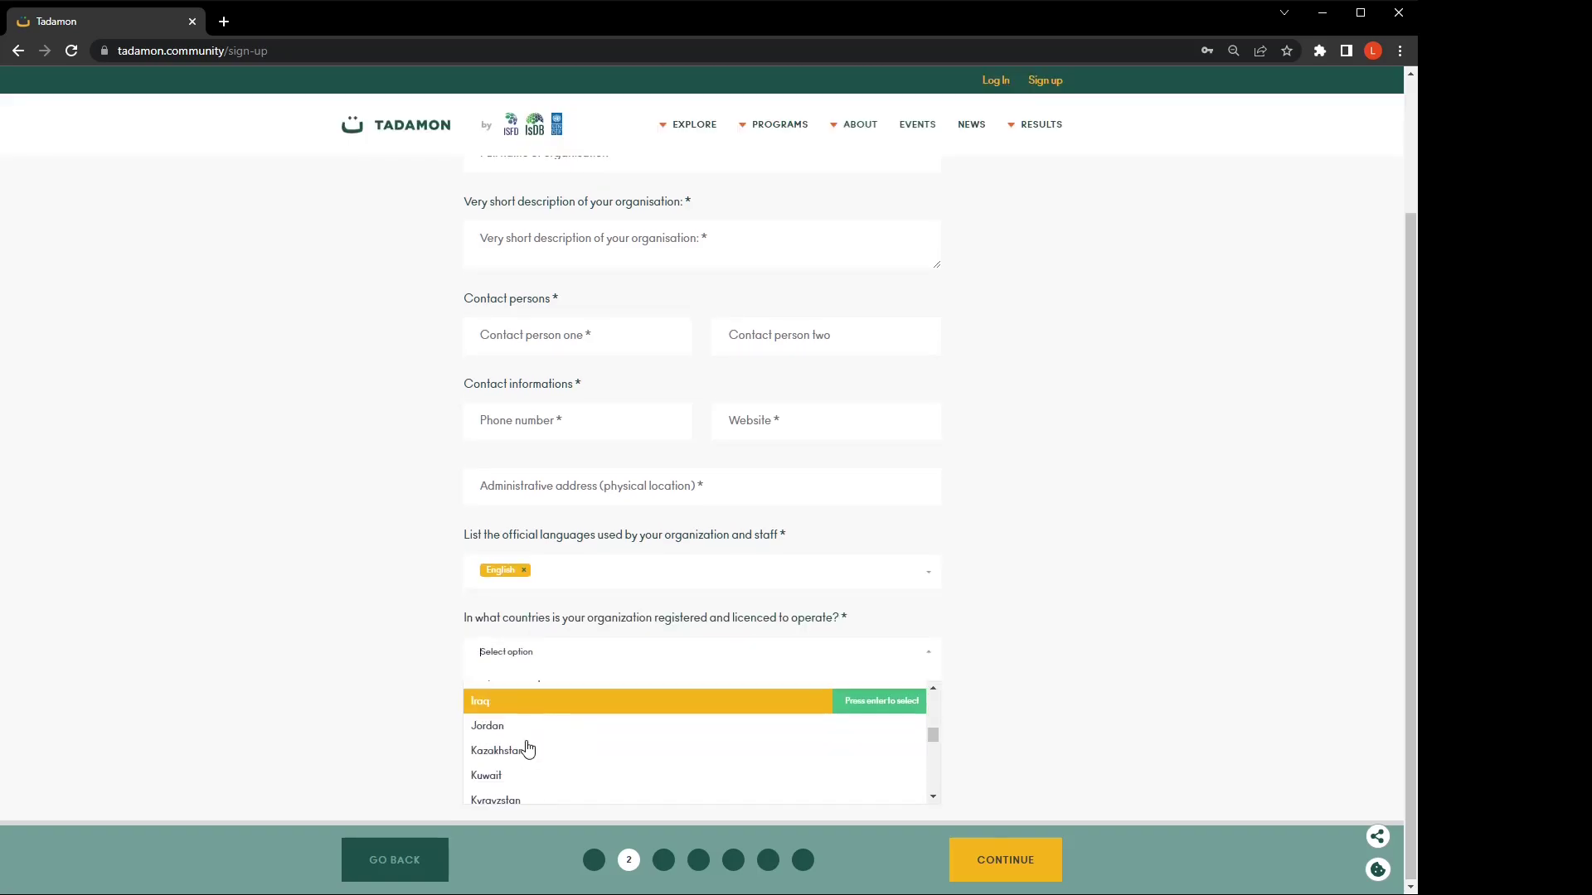
scroll(555, 736, "down", 3)
scroll(556, 740, "down", 2)
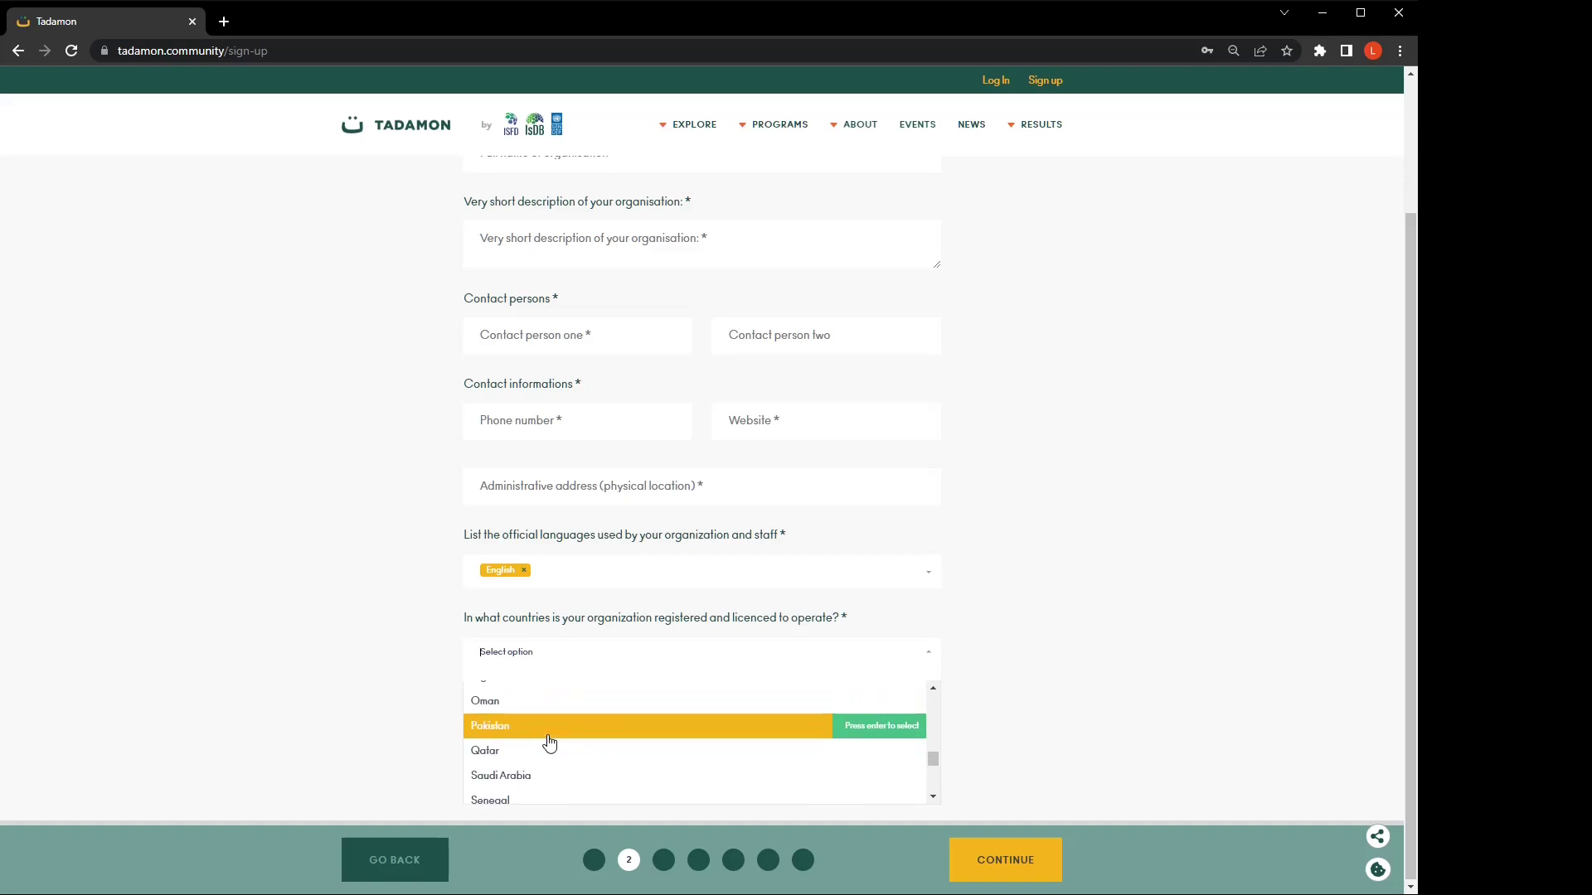
scroll(546, 745, "up", 1)
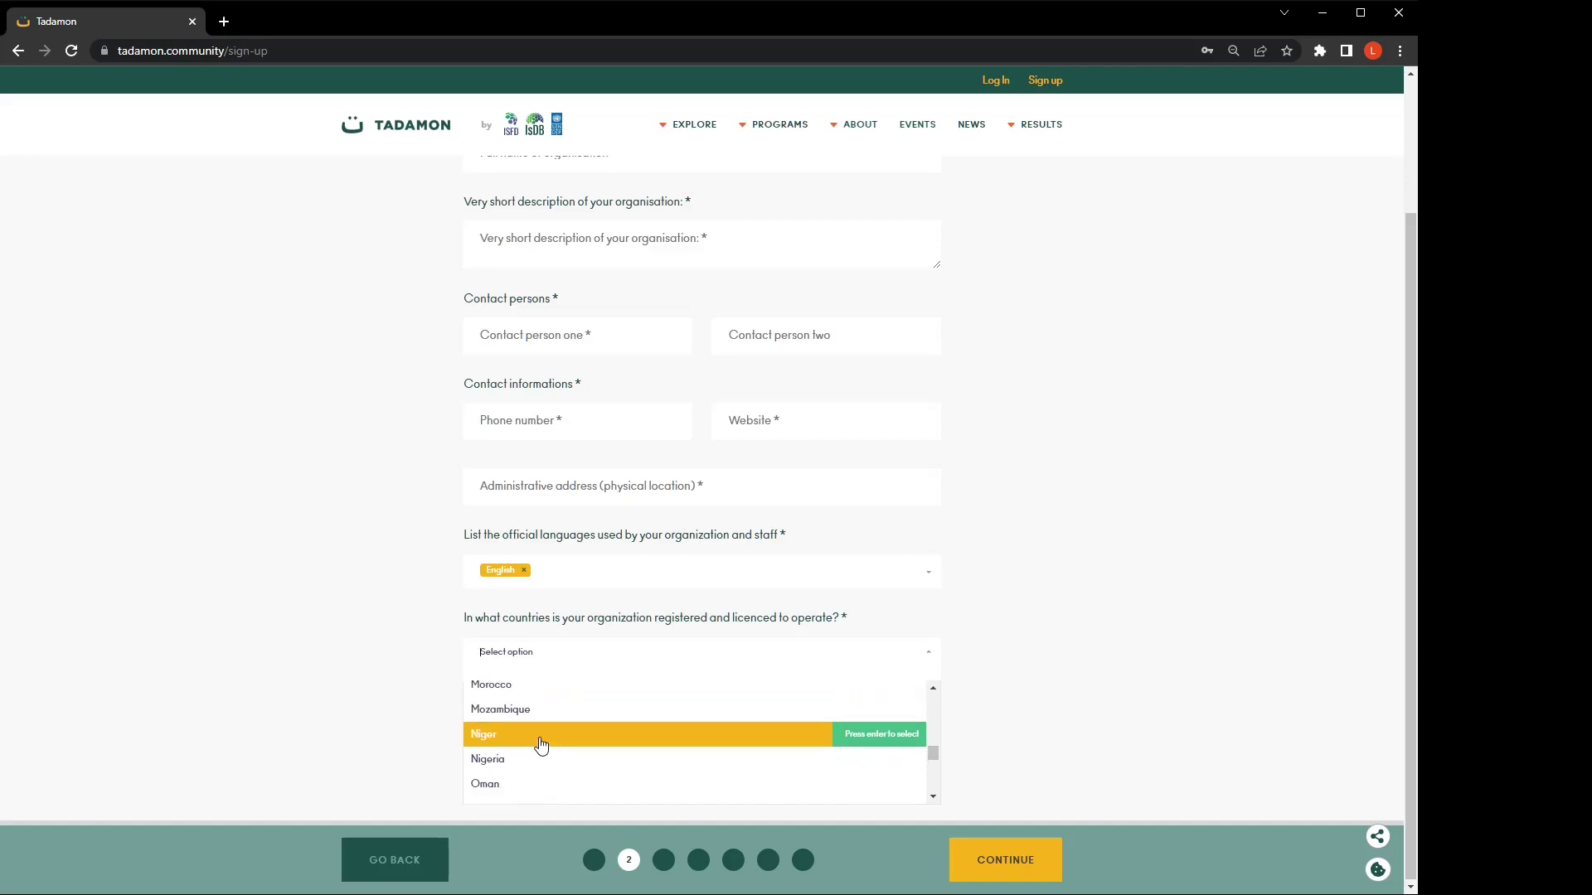
left_click(539, 759)
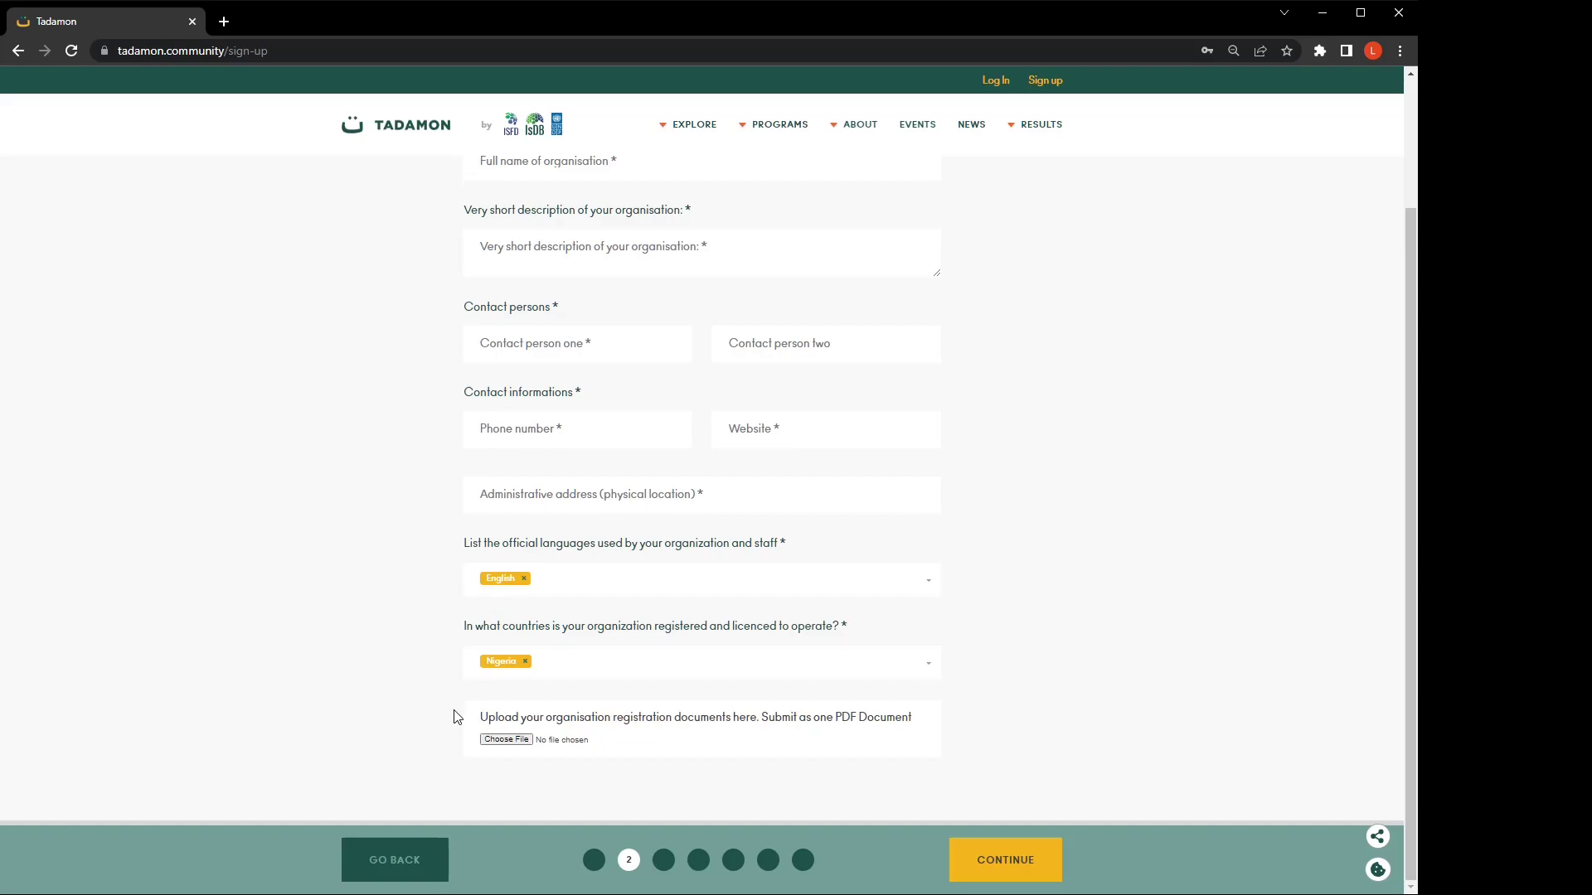
left_click(501, 741)
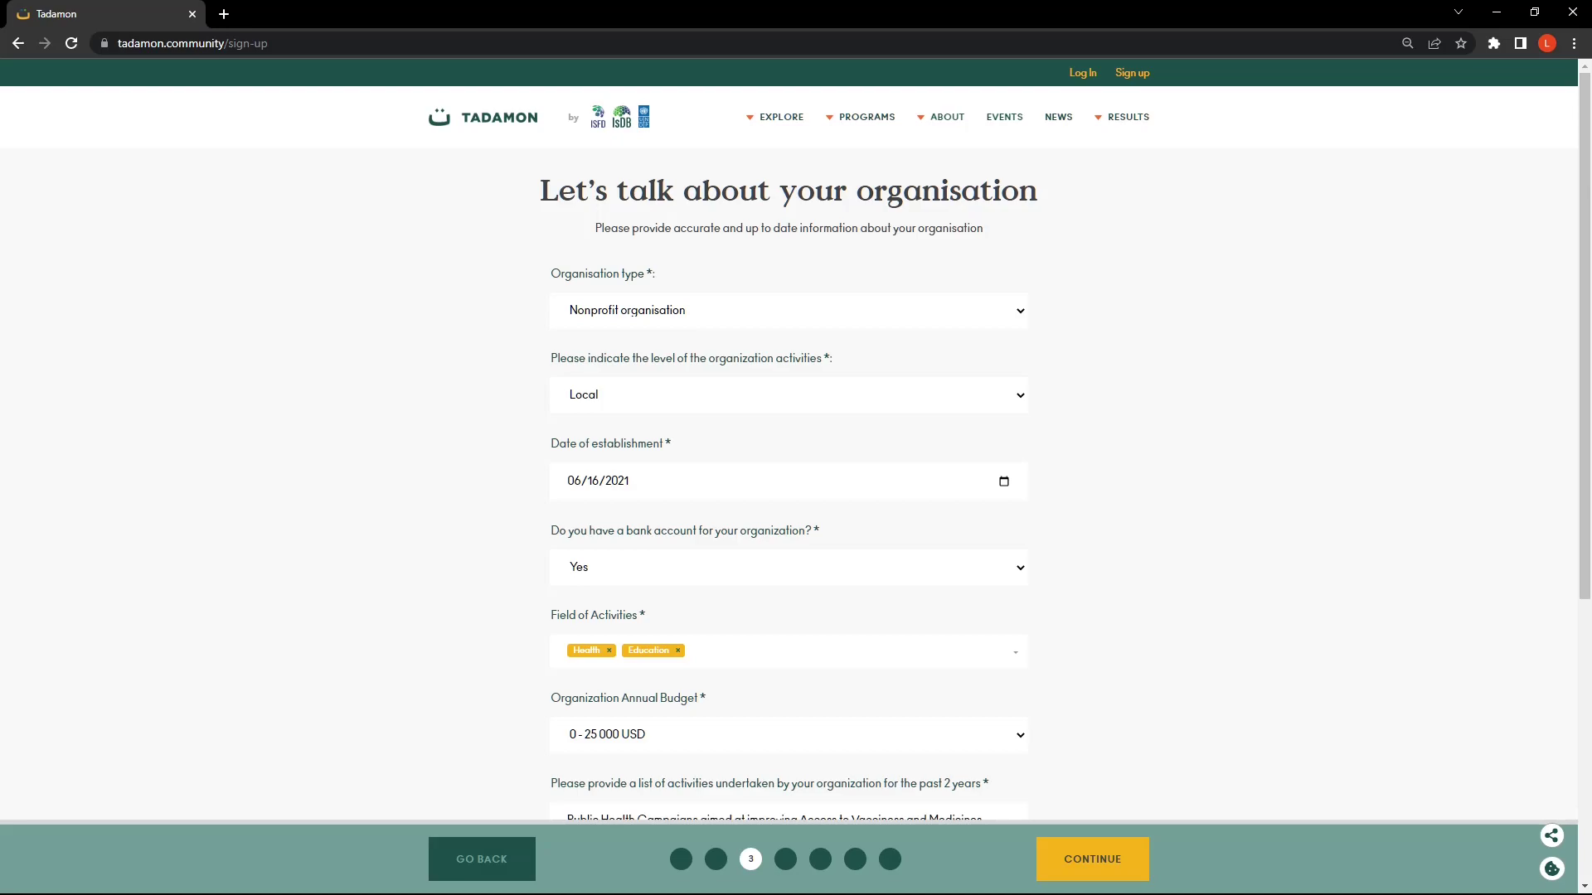
Scroll through the organisation-details step down to the IsDB funding question.
scroll(796, 448, "down", 2)
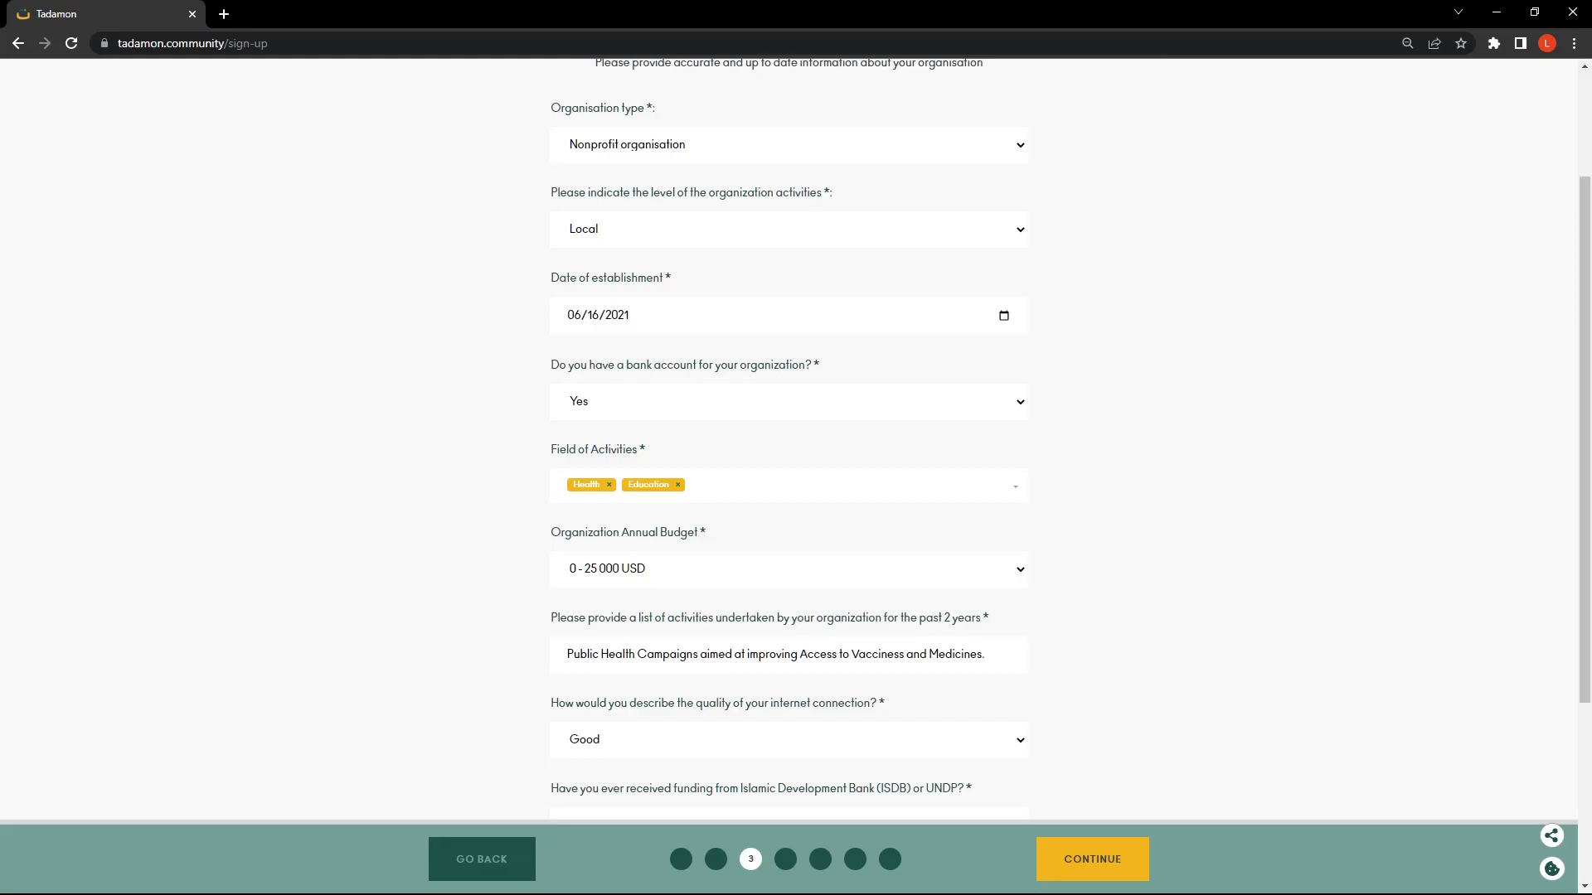
scroll(796, 438, "down", 1)
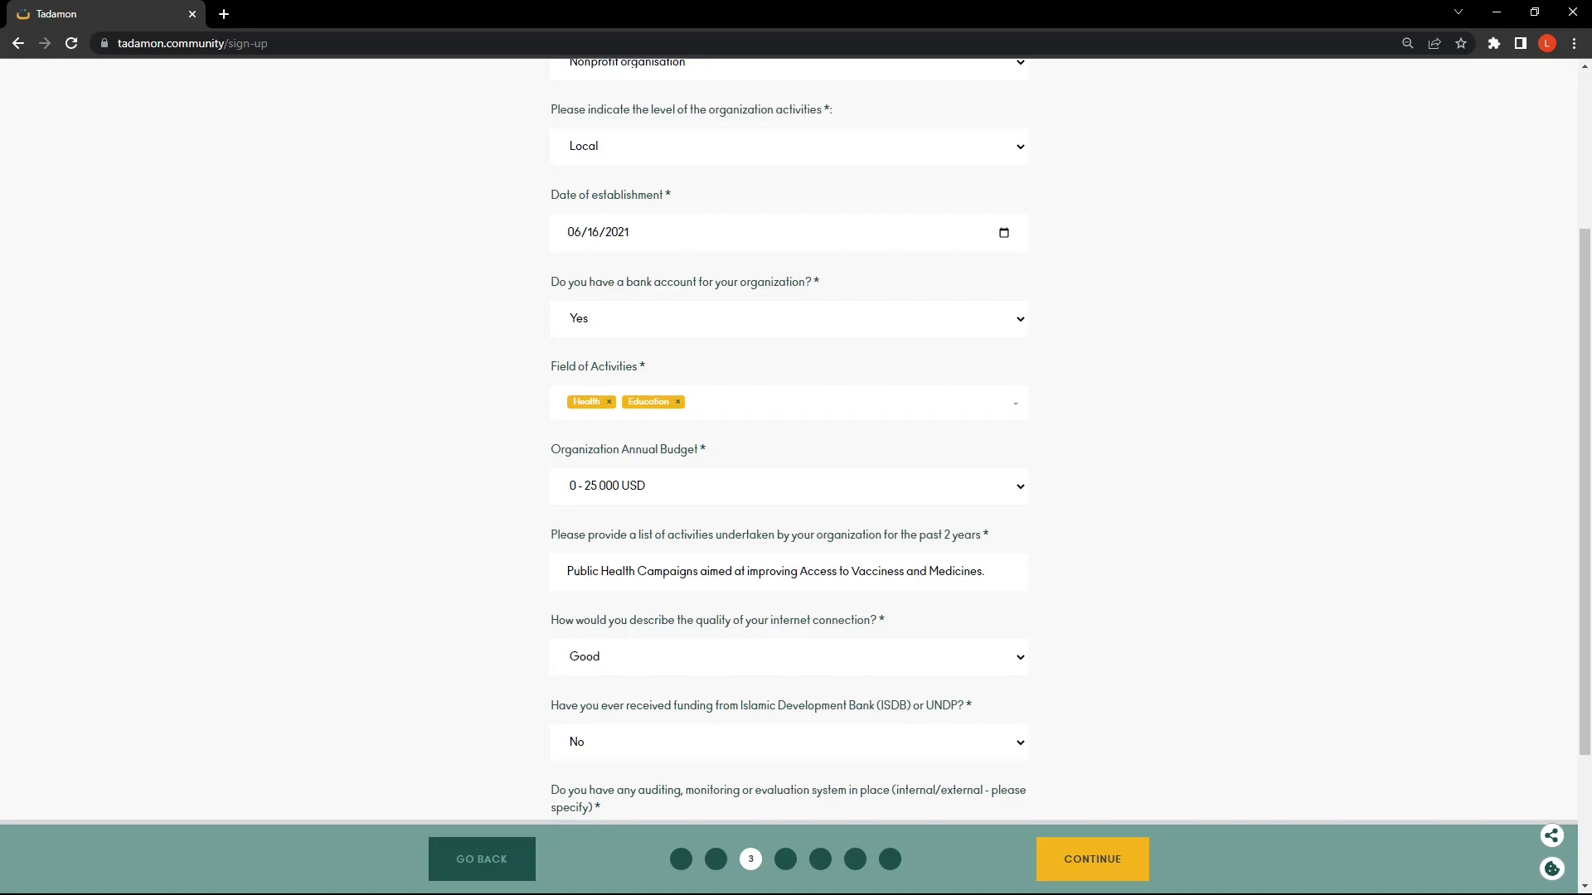
Scroll down to the auditing and political affiliation questions.
scroll(796, 438, "down", 2)
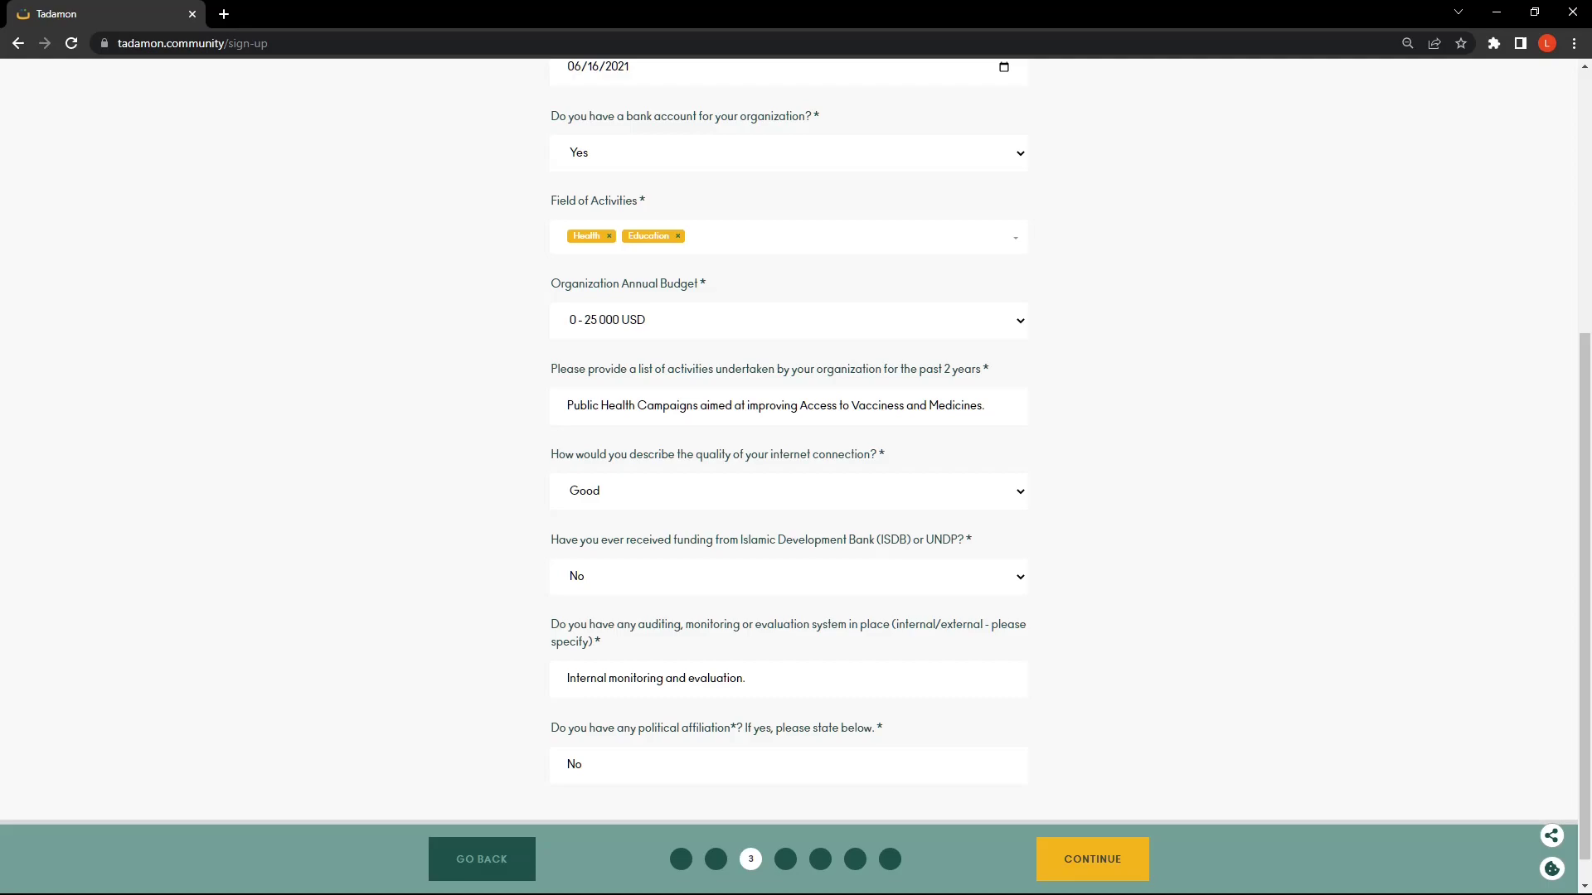
scroll(796, 465, "down", 1)
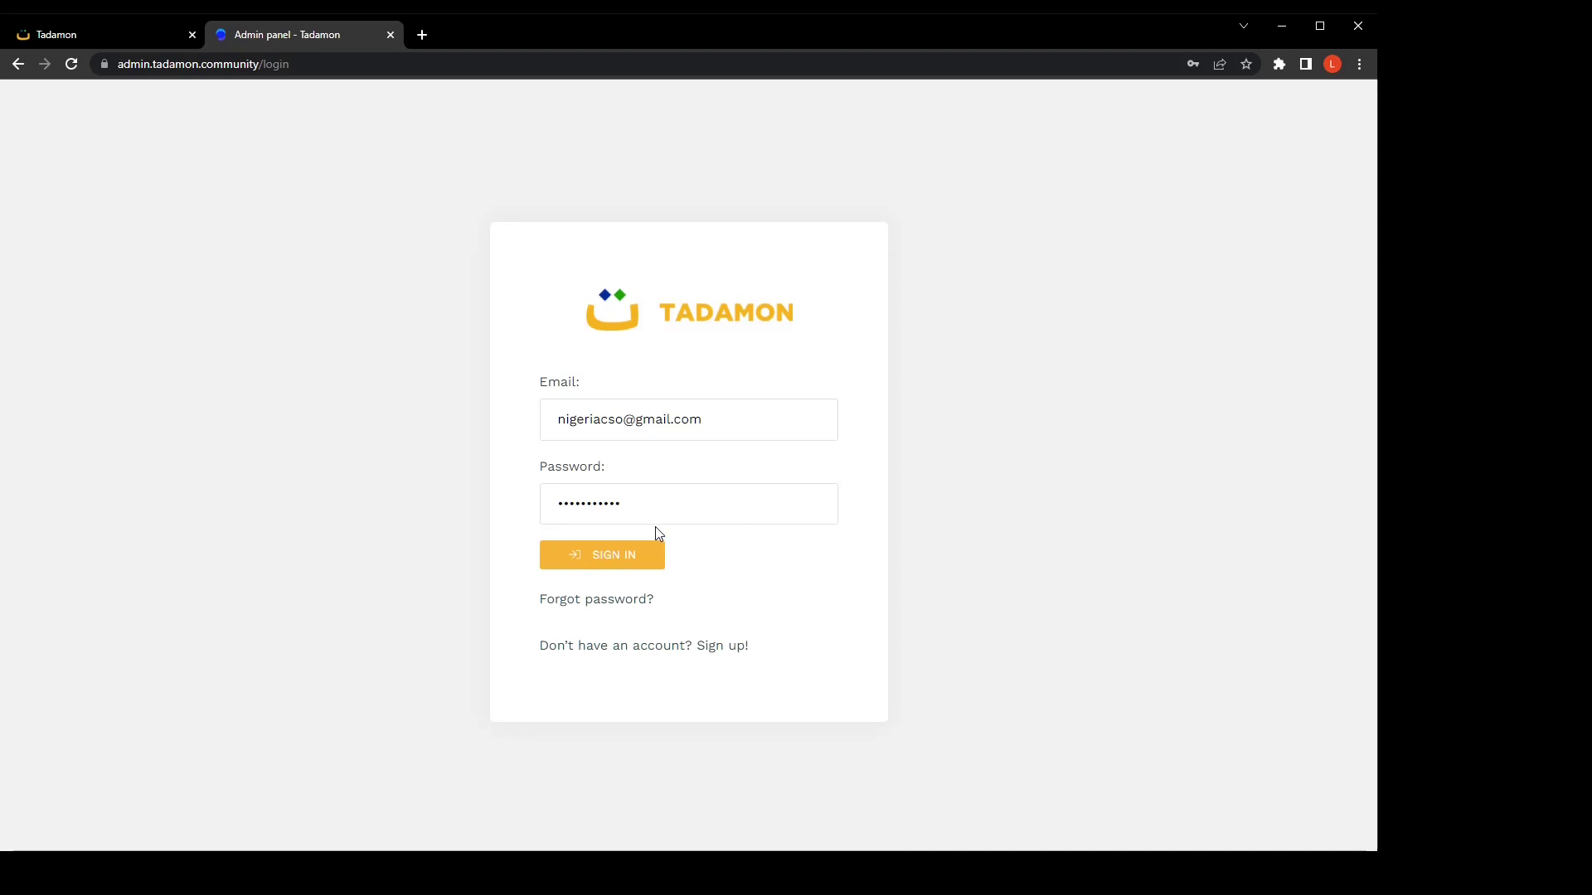
Sign in to the admin panel with the new organisation's email and password.
left_click(615, 555)
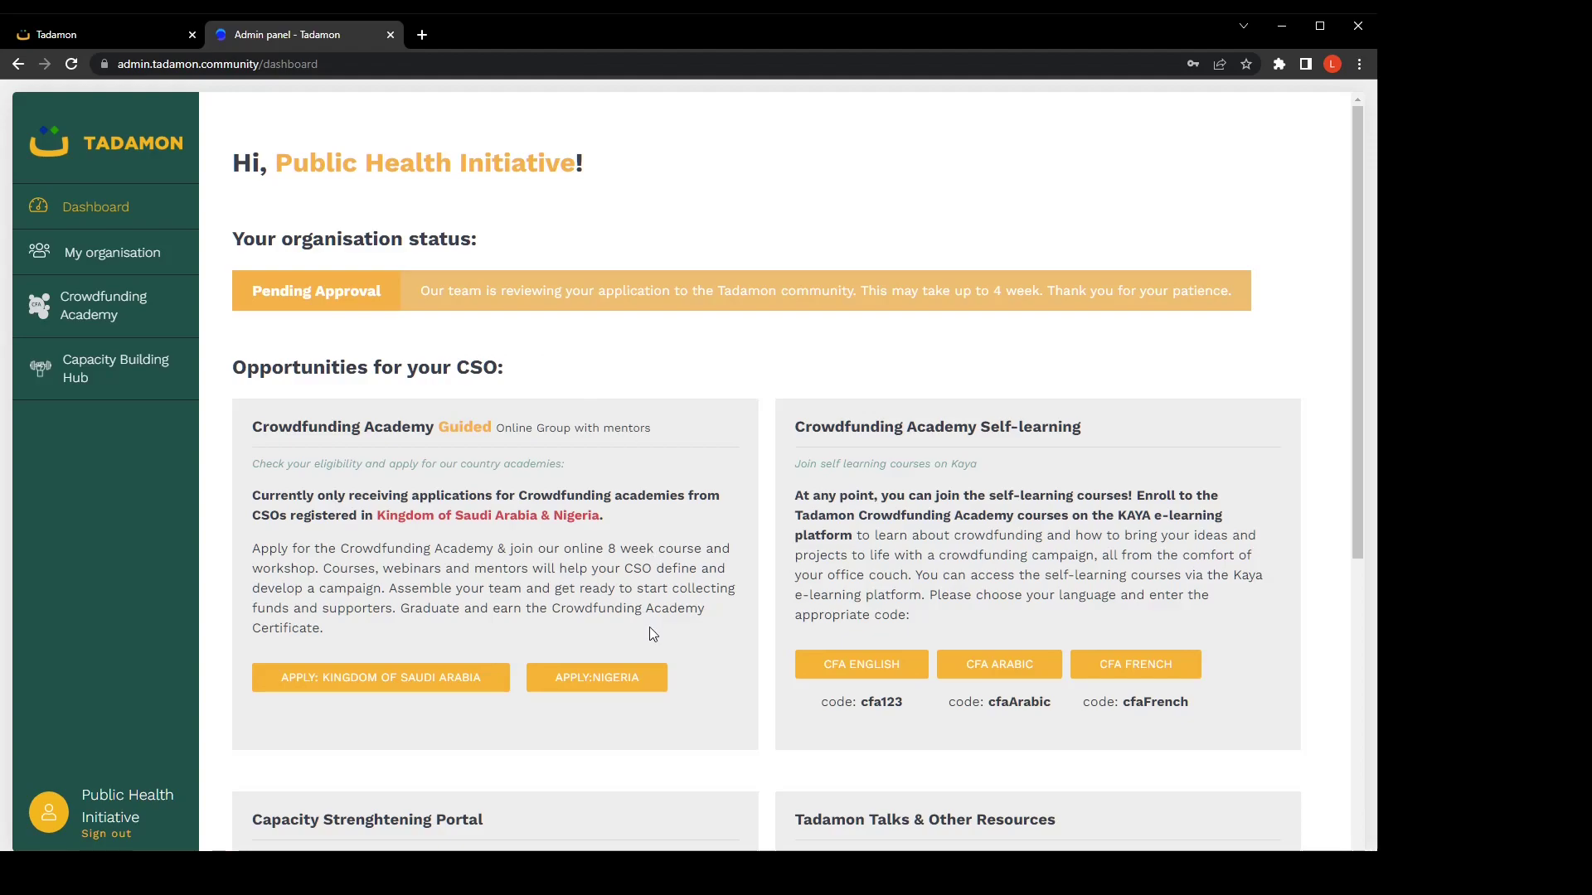
Launch the APPLY:NIGERIA form under Crowdfunding Academy Guided.
left_click(623, 687)
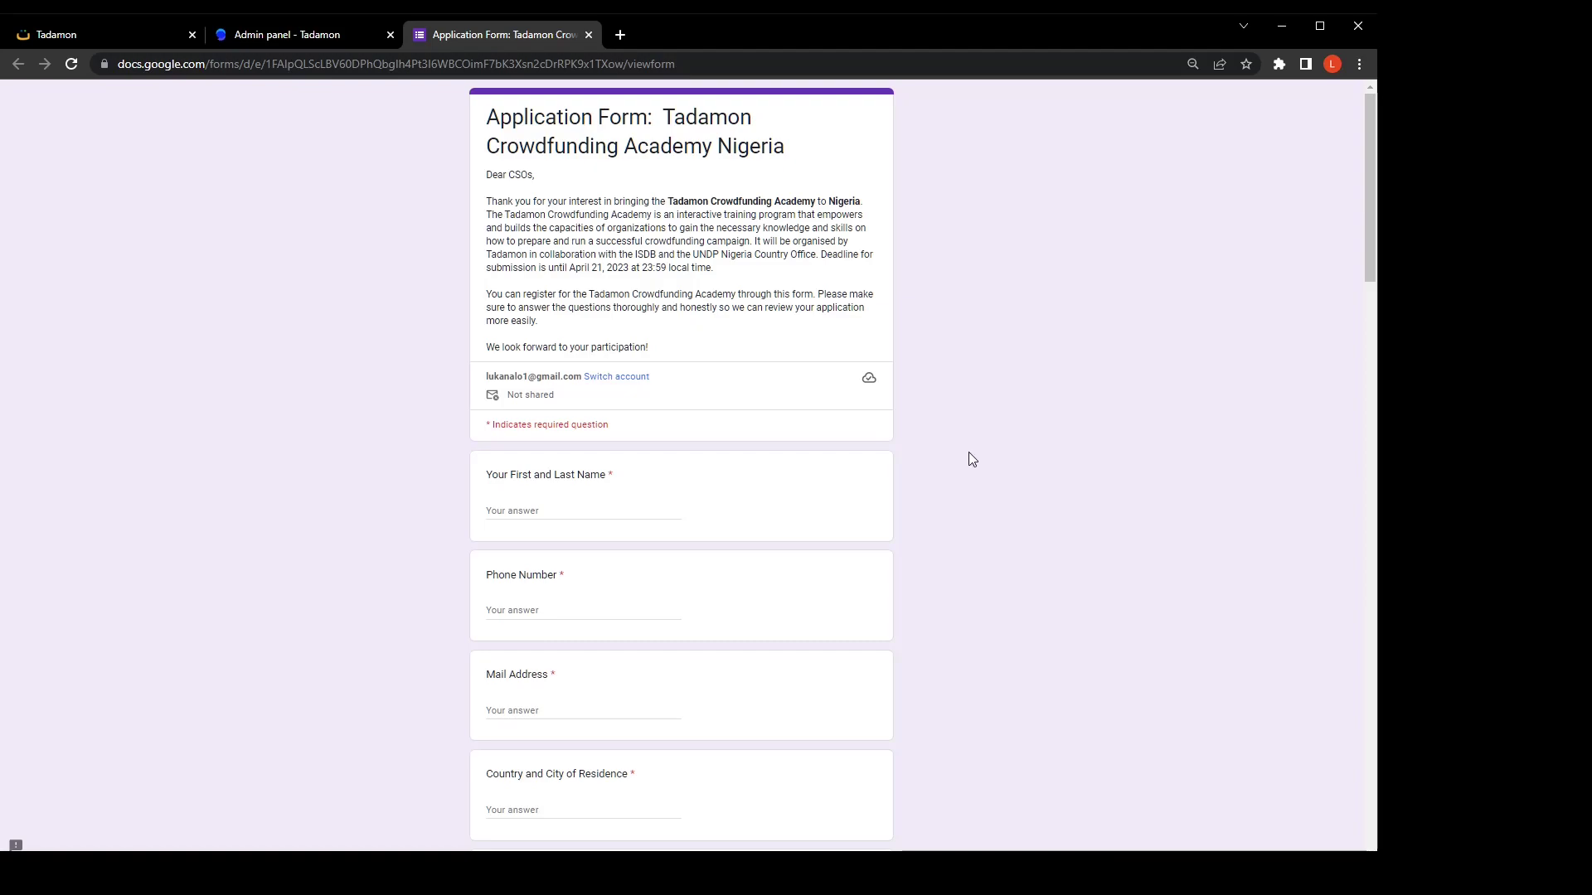
scroll(970, 382, "down", 4)
scroll(971, 413, "down", 3)
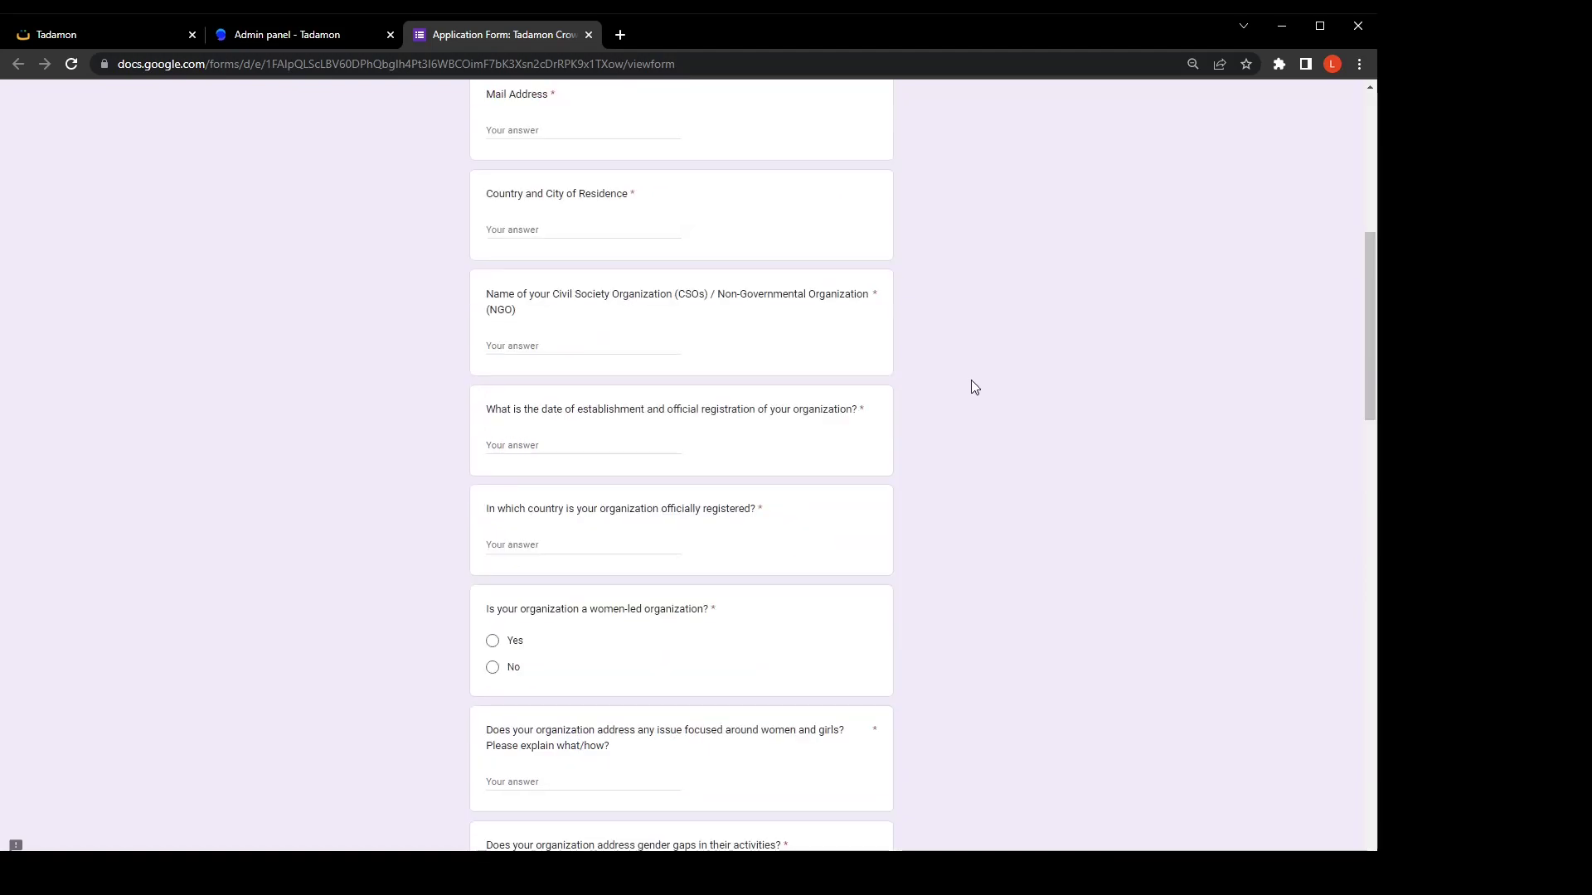
scroll(959, 383, "down", 4)
scroll(954, 385, "down", 2)
scroll(928, 406, "down", 8)
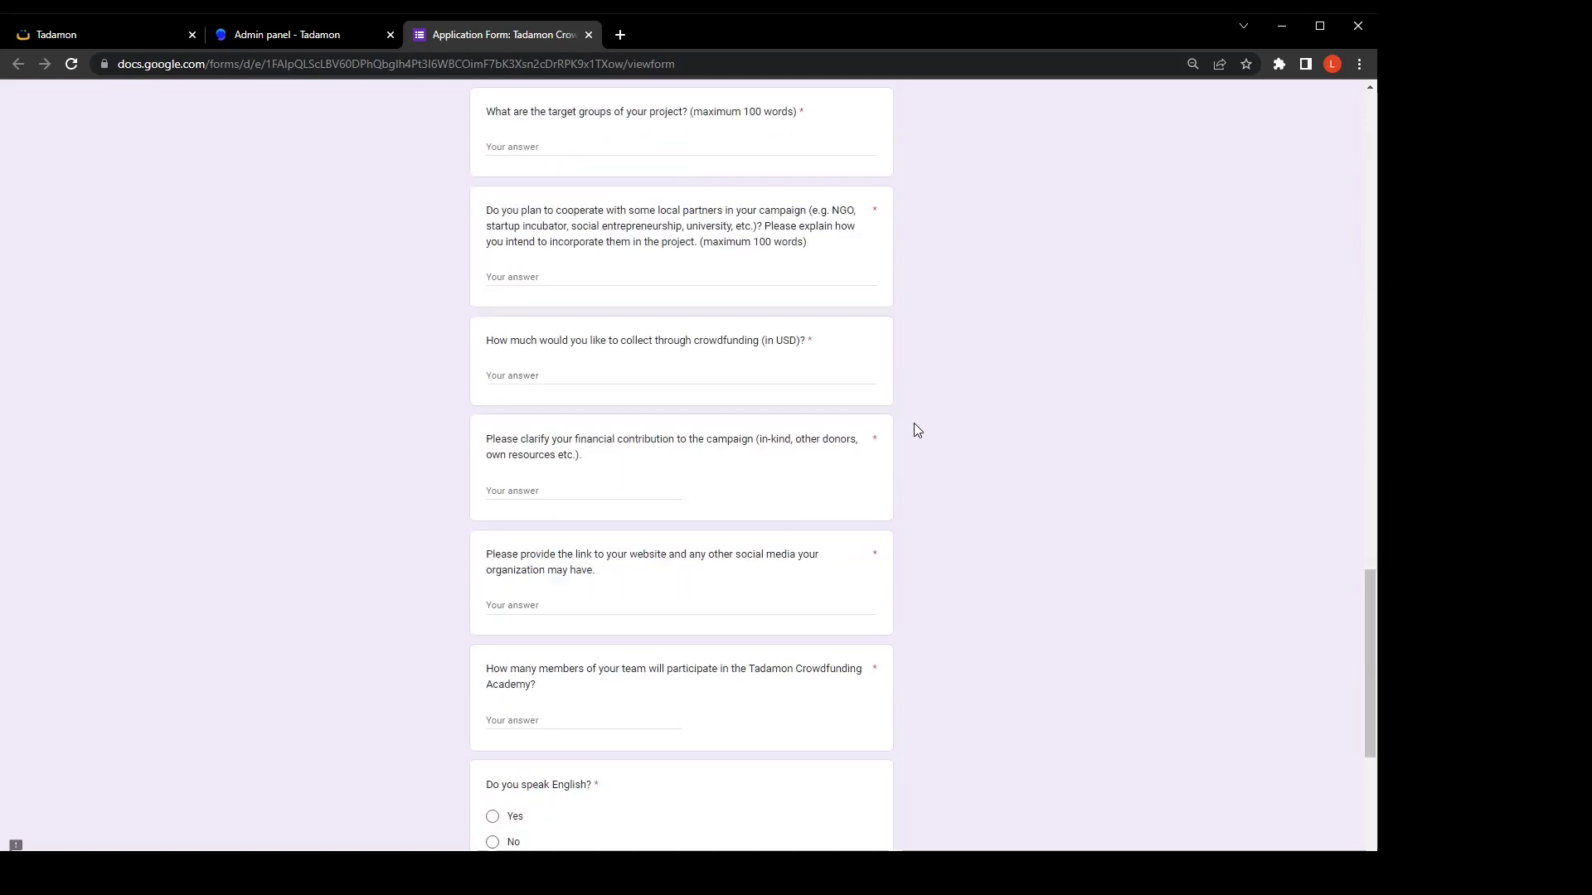
scroll(937, 425, "down", 2)
scroll(820, 505, "down", 3)
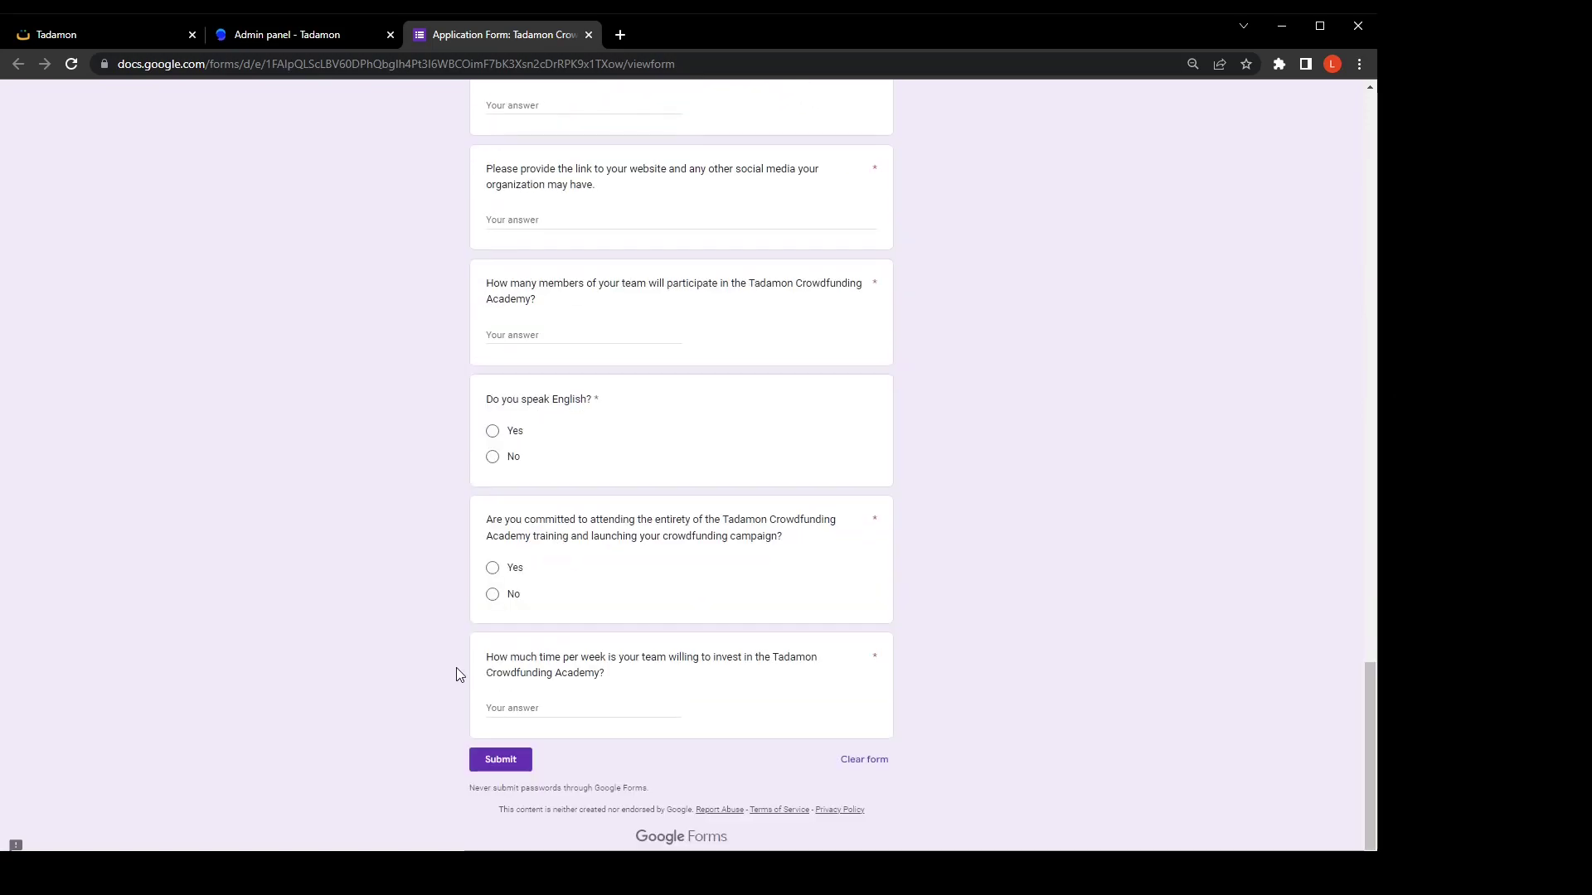